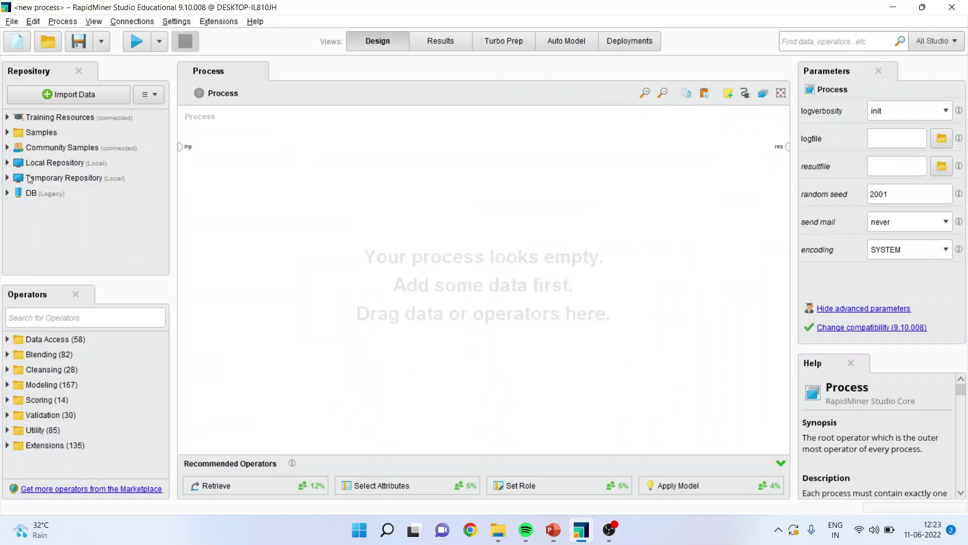
Add the mtcars dataset from Local Repository > data and wire its output to the result port.
click(7, 162)
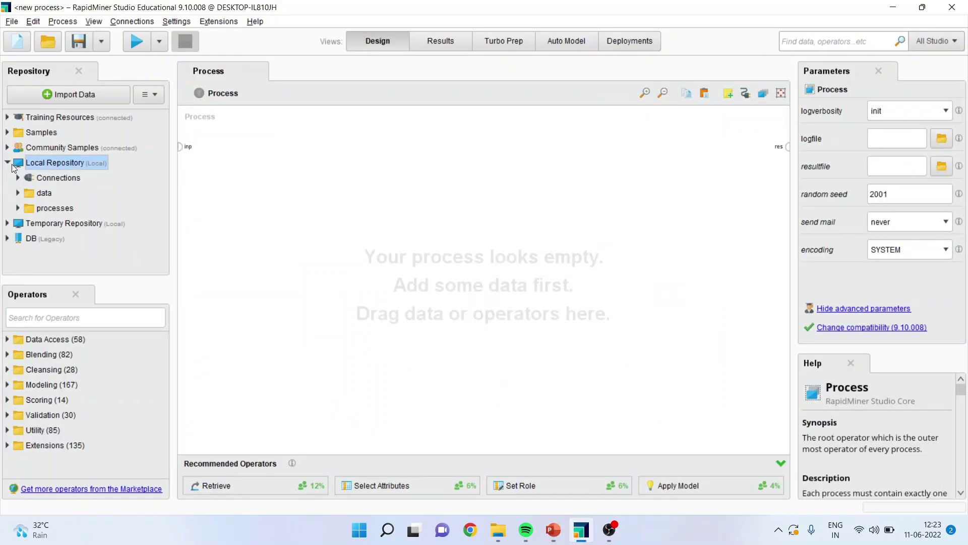
click(17, 192)
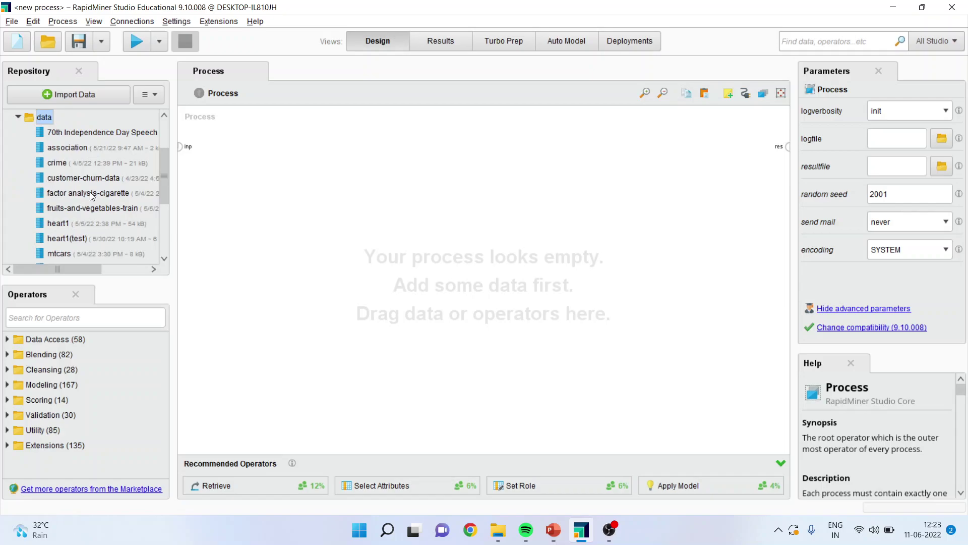
click(91, 254)
drag(91, 254, 278, 161)
click(307, 147)
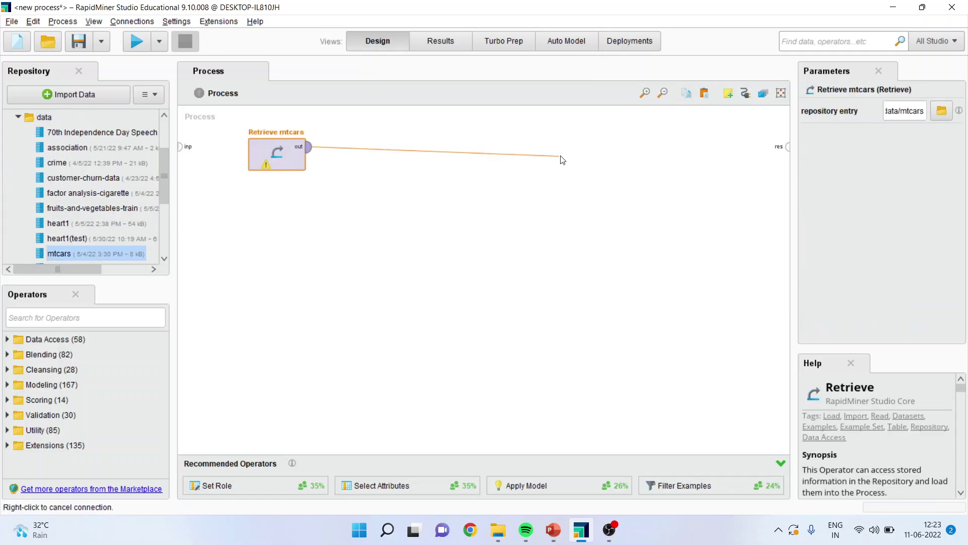
click(788, 147)
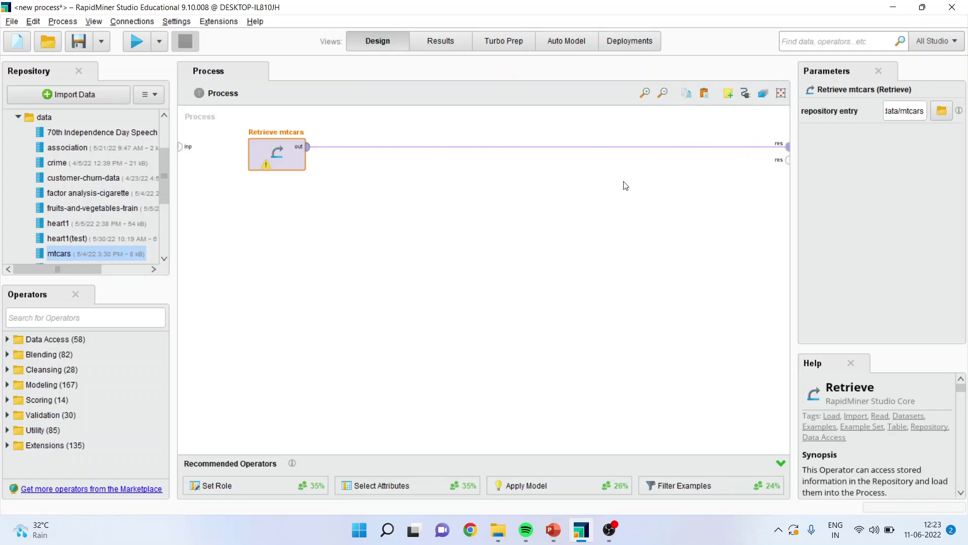
Run the process to view the 32-example mtcars table, then return to Design.
click(138, 41)
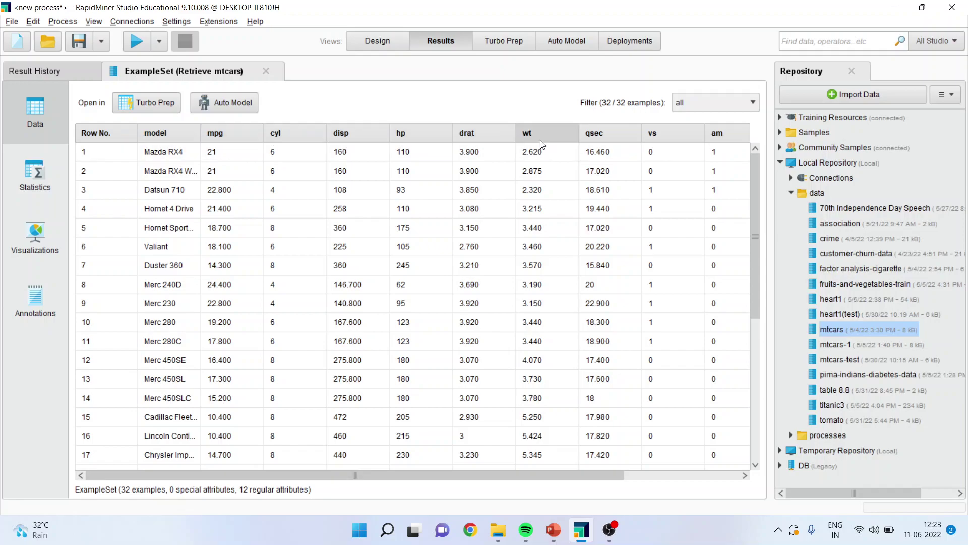
drag(539, 476, 653, 476)
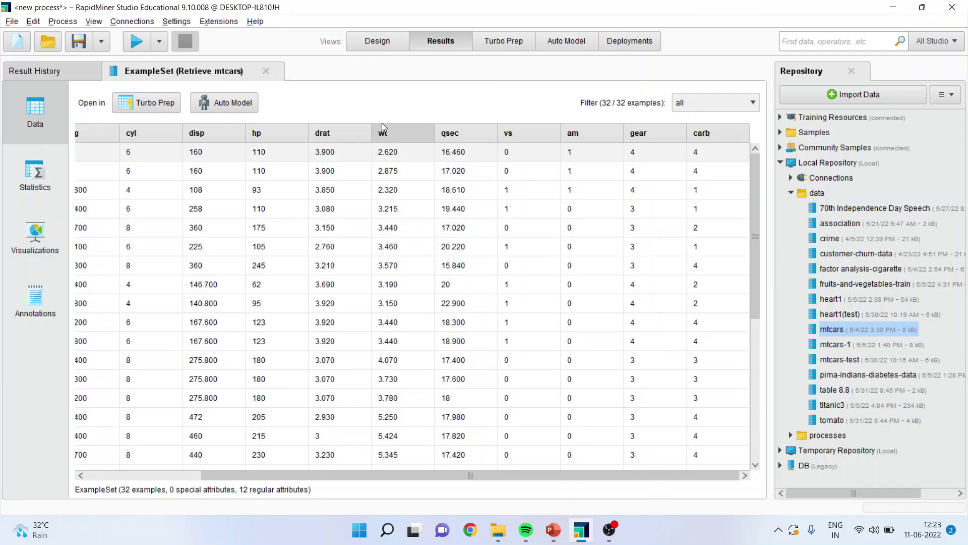
click(370, 43)
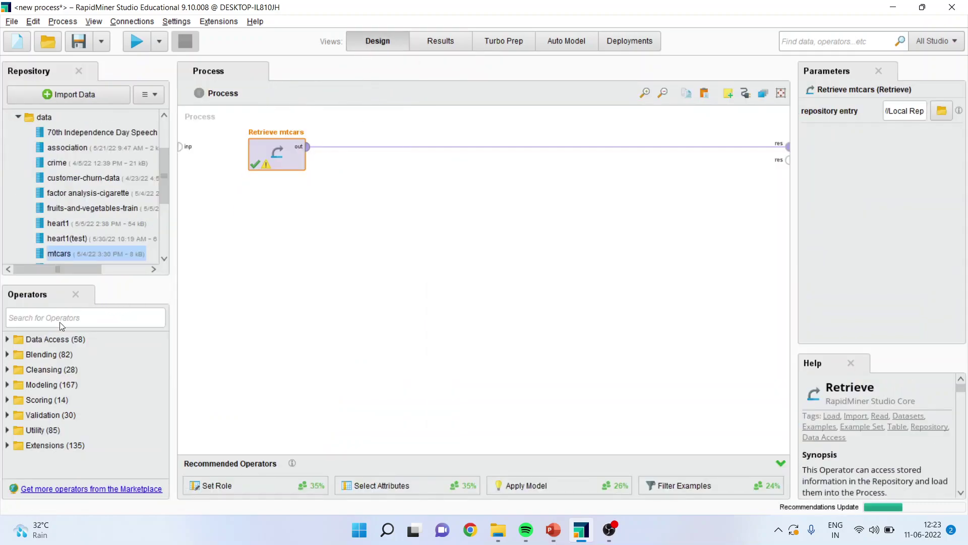
Search for 'select attributes' and insert Select Attributes right after Retrieve mtcars.
click(57, 322)
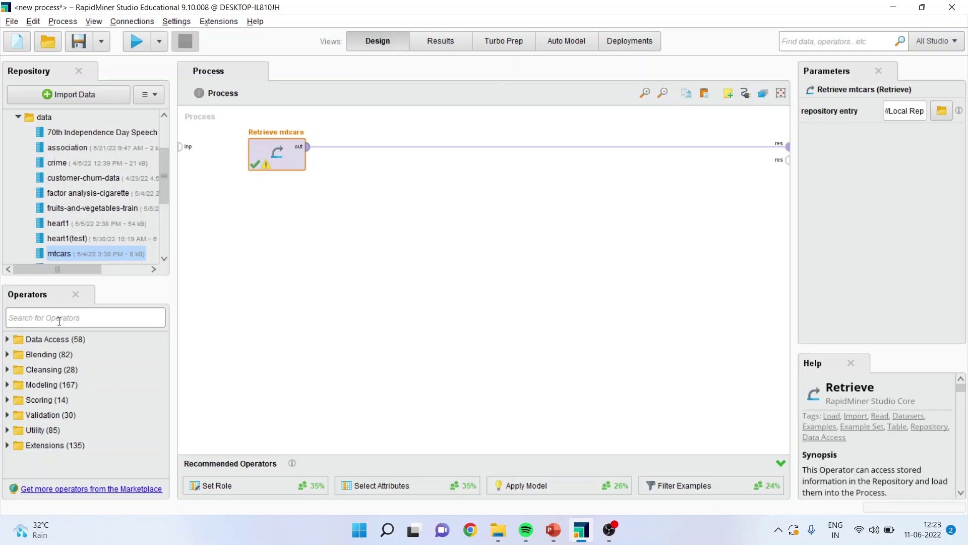
text(slec)
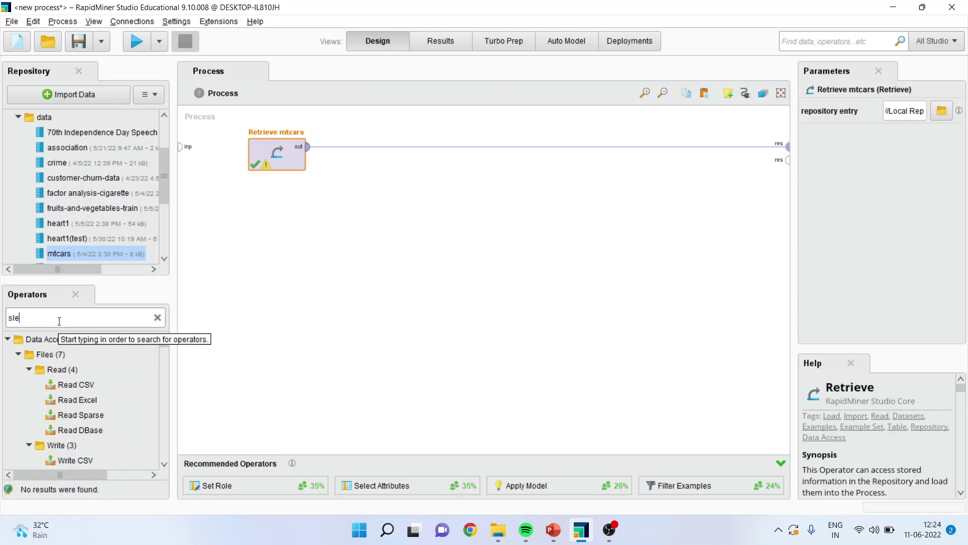
key(BackSpace)
key(BackSpace)
key(BackSpace)
text(elec)
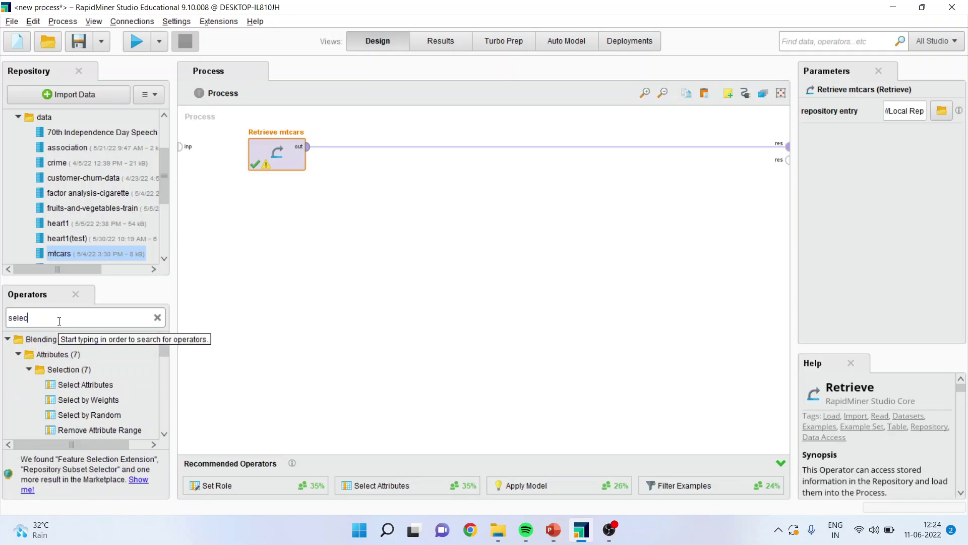
text(t attr)
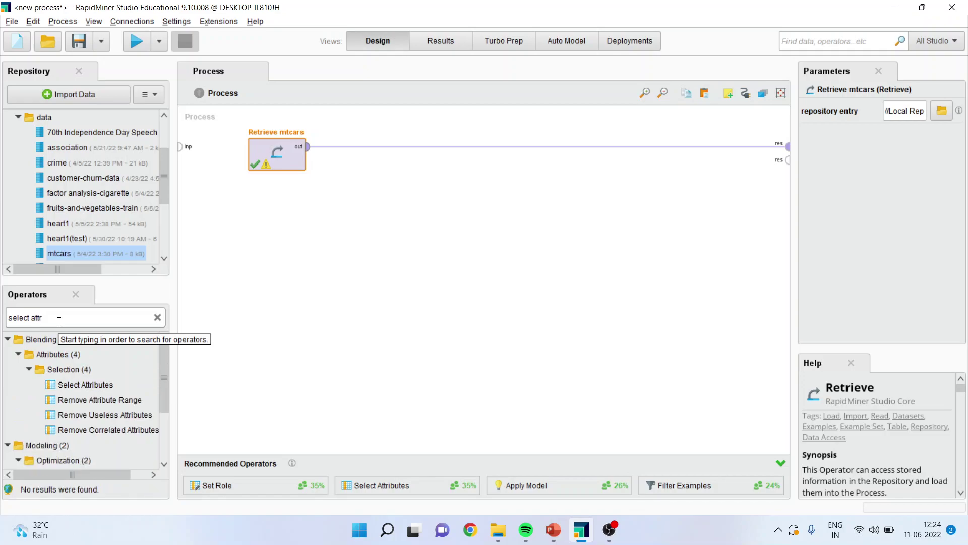
text(biu)
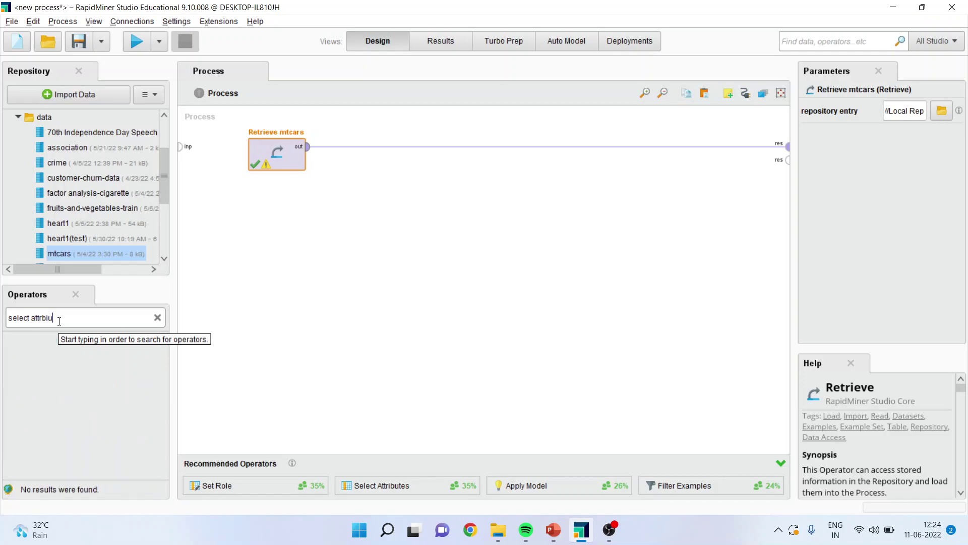
key(BackSpace)
key(BackSpace)
key(BackSpace)
text(bi)
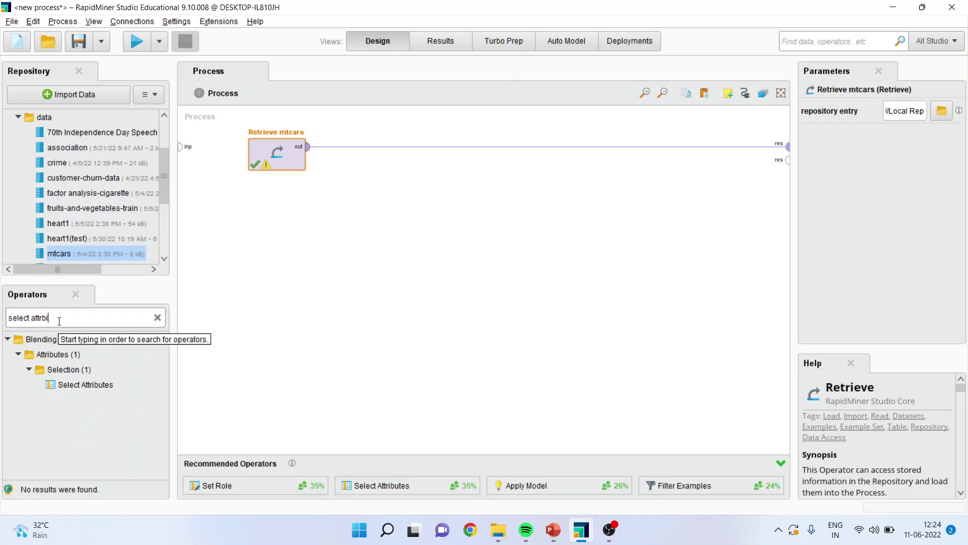
drag(85, 384, 361, 159)
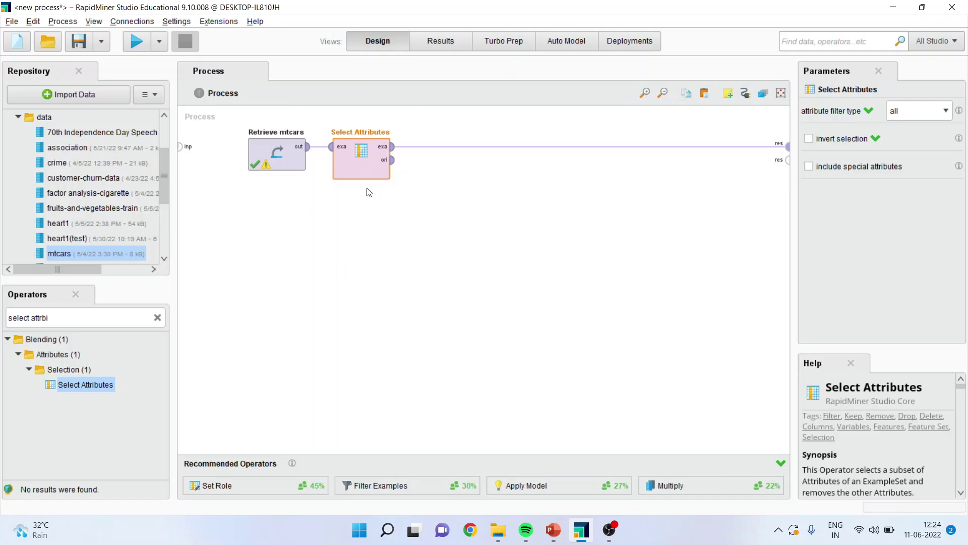
Set Select Attributes to a subset filter keeping every mtcars attribute except model.
click(946, 112)
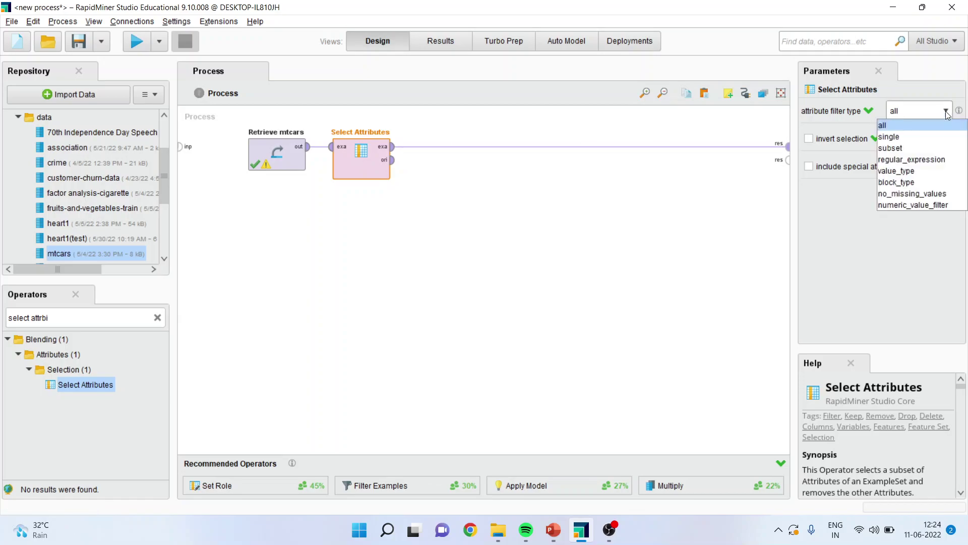
click(916, 146)
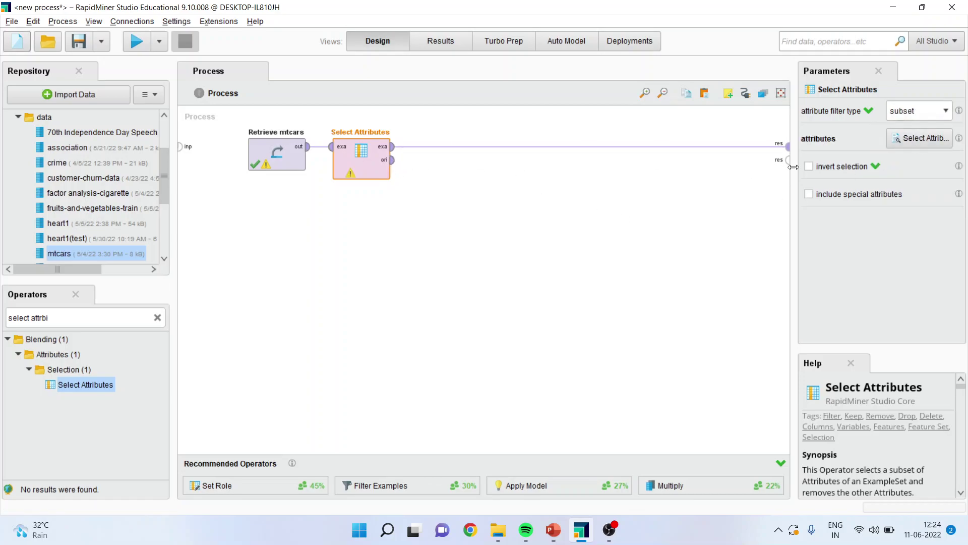
click(921, 138)
click(325, 288)
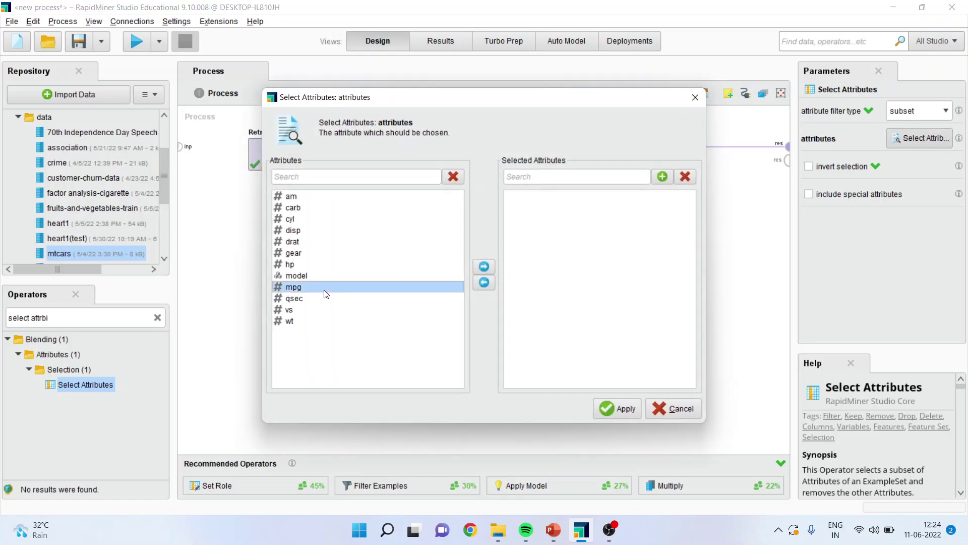
key(ctrl+a)
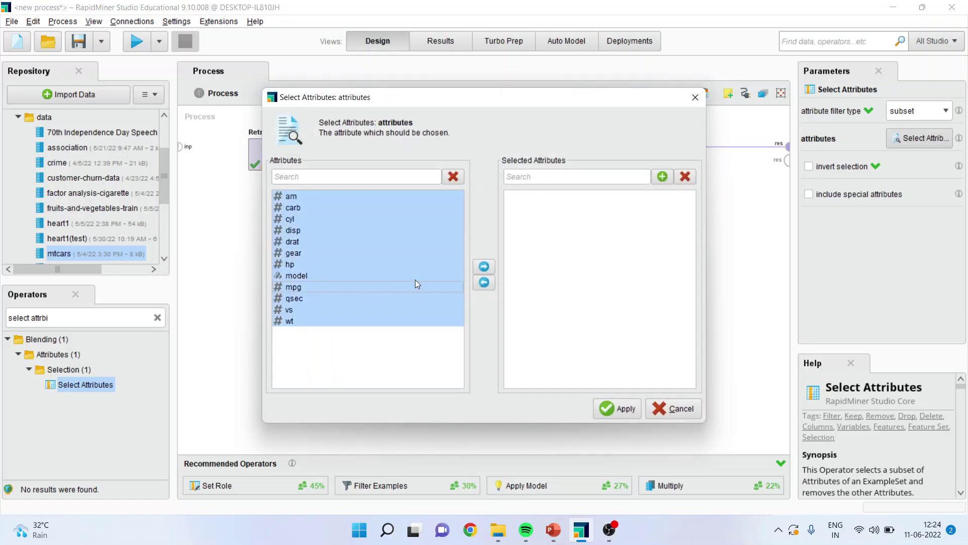
click(485, 268)
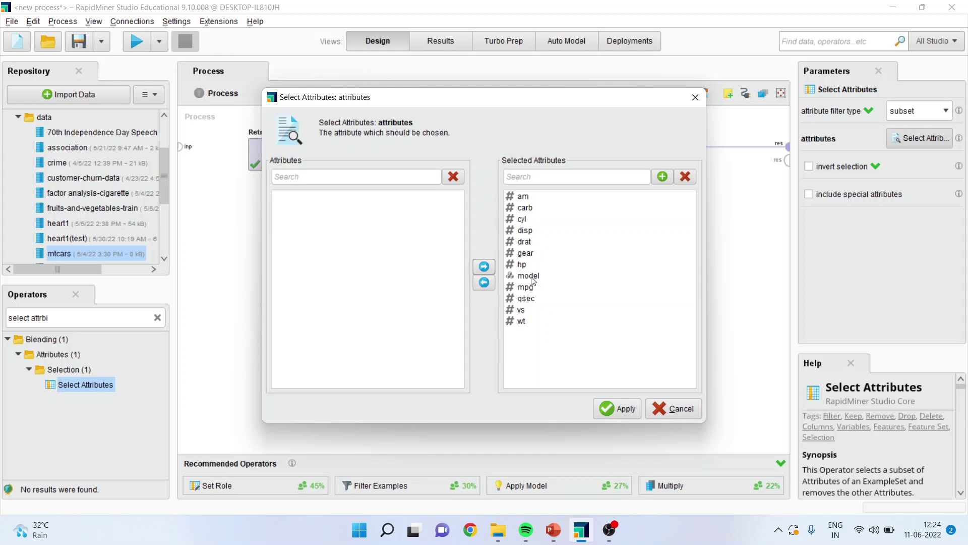
click(530, 275)
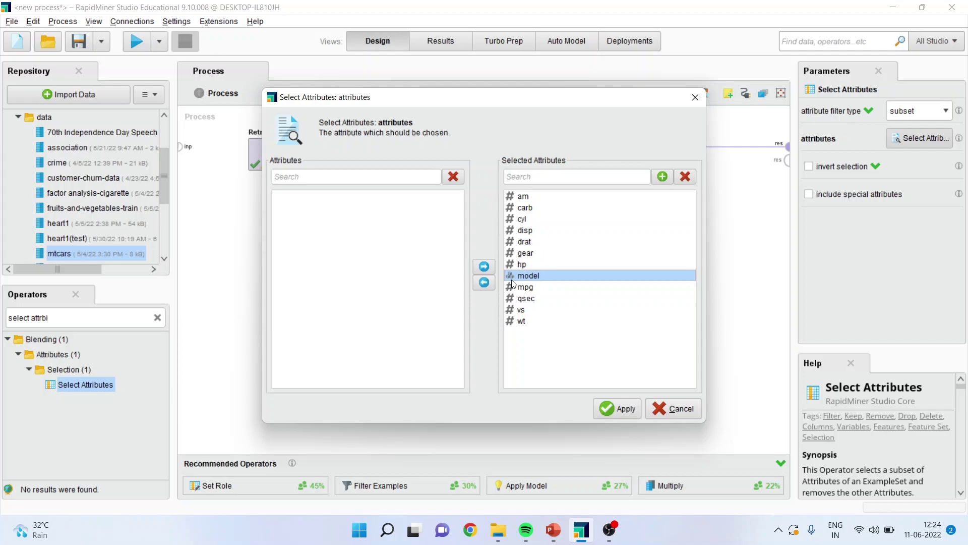
click(483, 283)
click(610, 409)
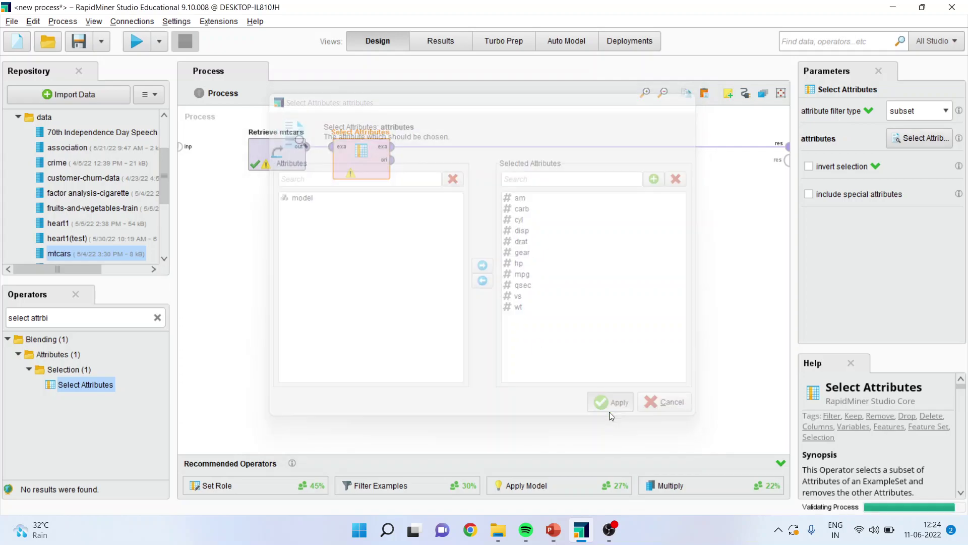
click(59, 313)
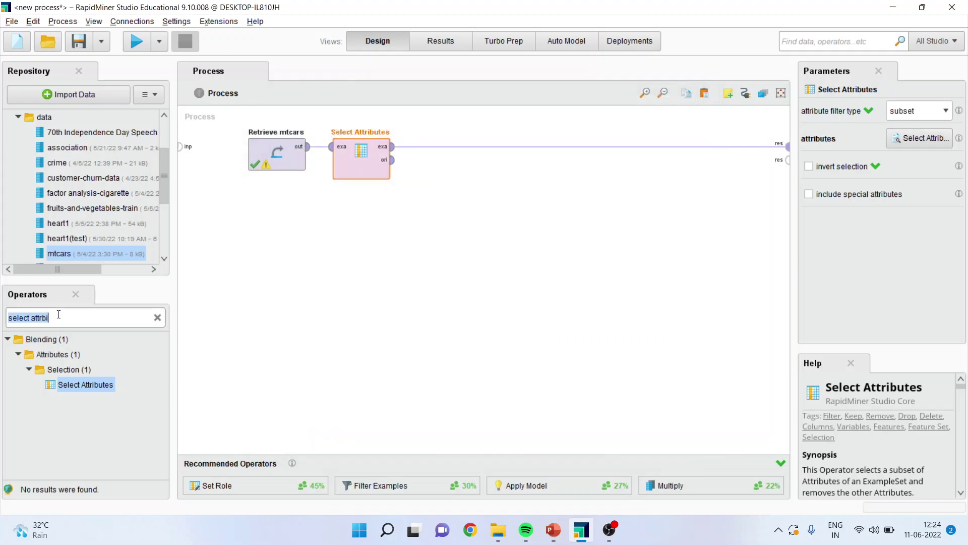
Insert Agglomerative Clustering after Select Attributes and wire its example output to a result port.
text(a)
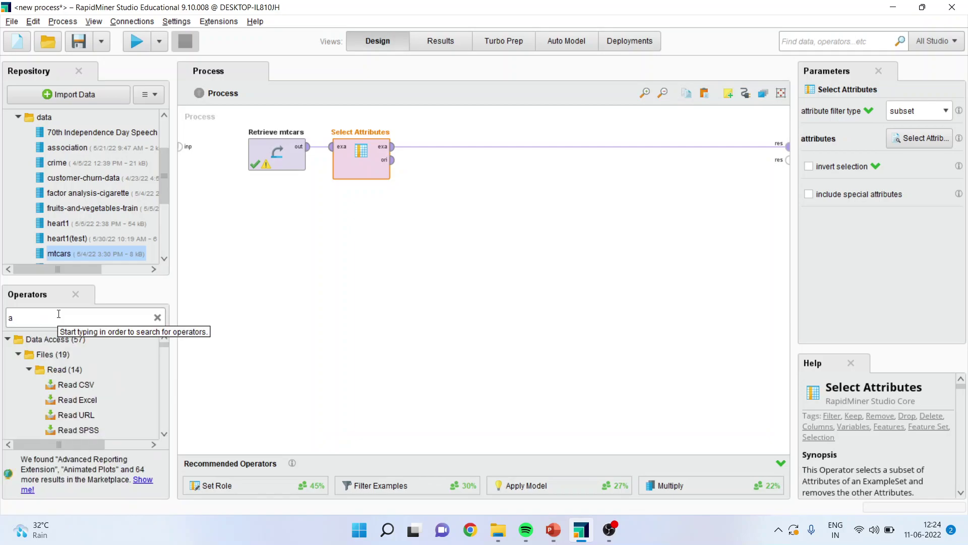
text(ggl)
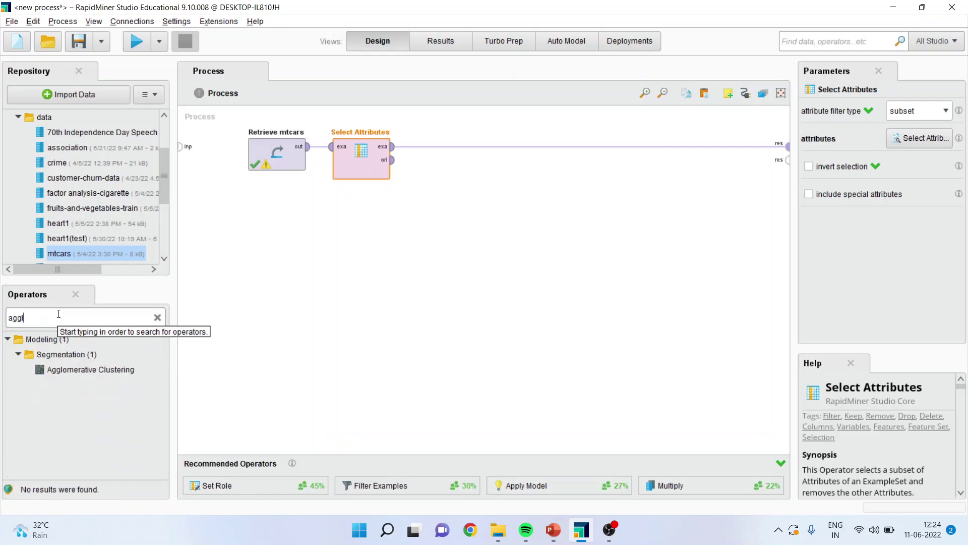
drag(96, 370, 450, 151)
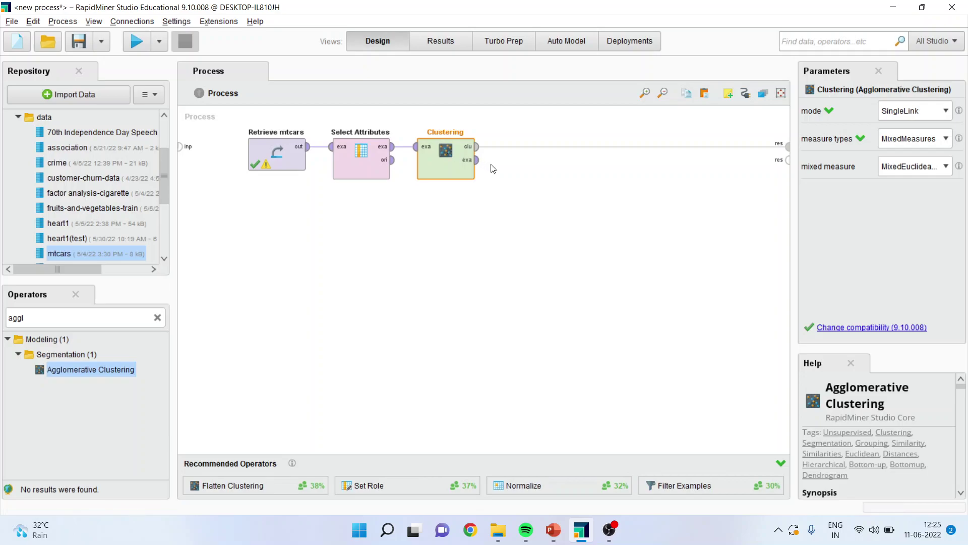
click(476, 160)
click(786, 160)
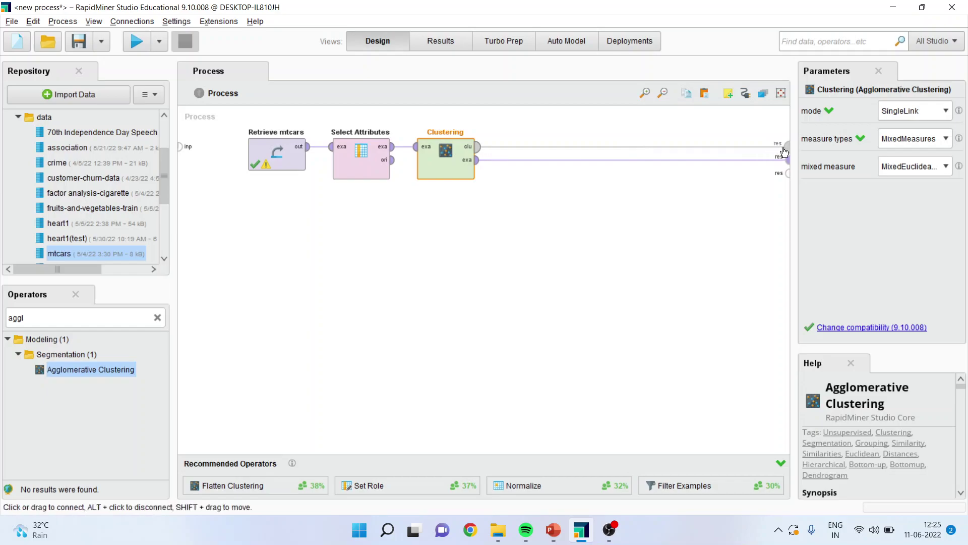
Keep SingleLink mode, MixedMeasures and the default mixed measure, then run the clustering process.
click(948, 112)
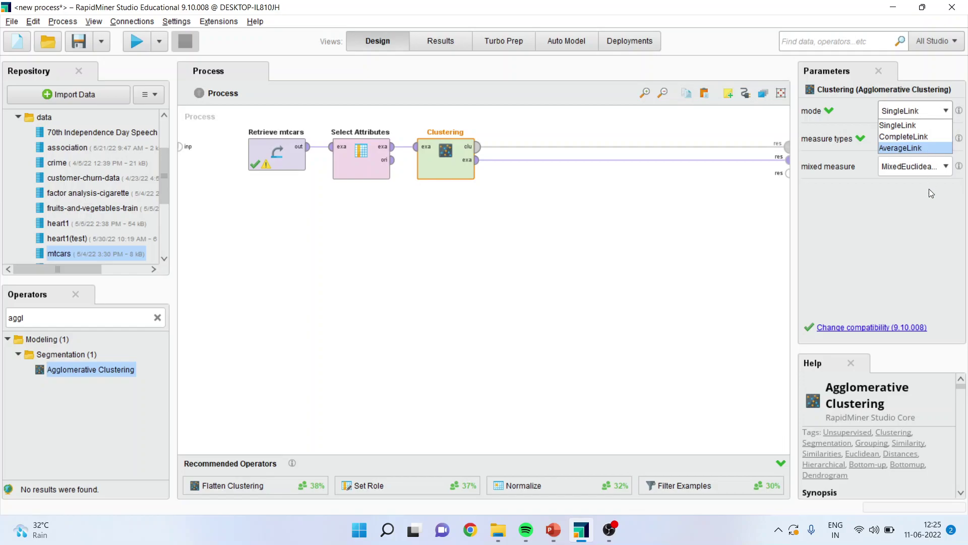
click(929, 221)
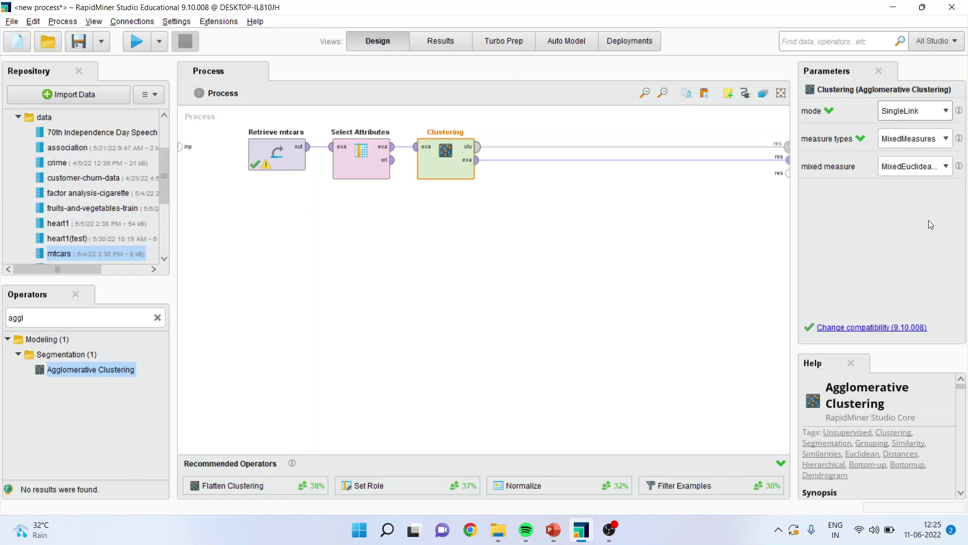
click(947, 167)
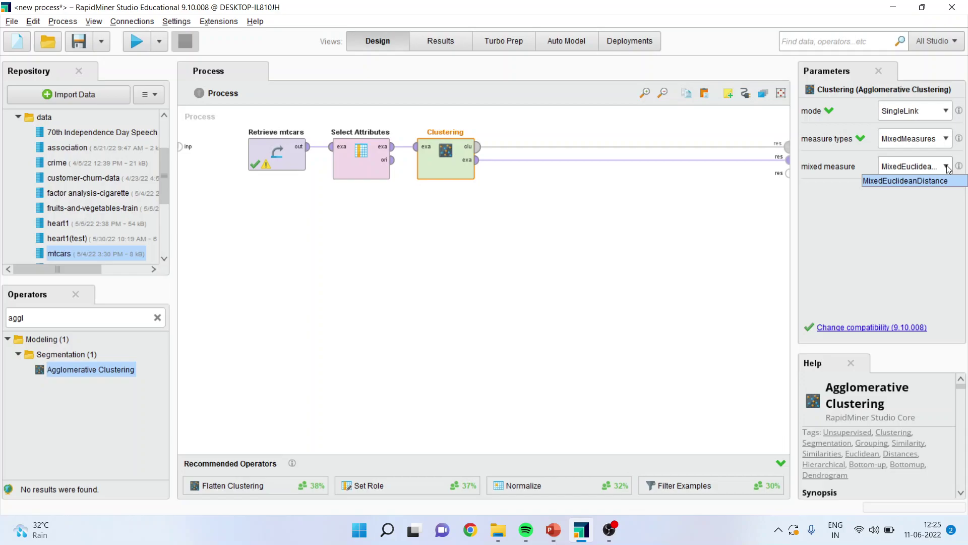
click(947, 168)
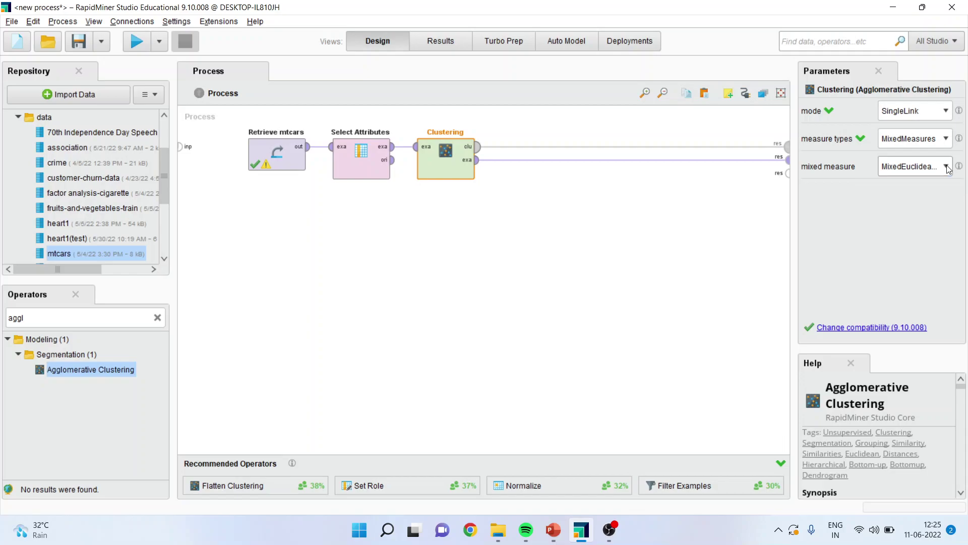
click(947, 139)
click(948, 139)
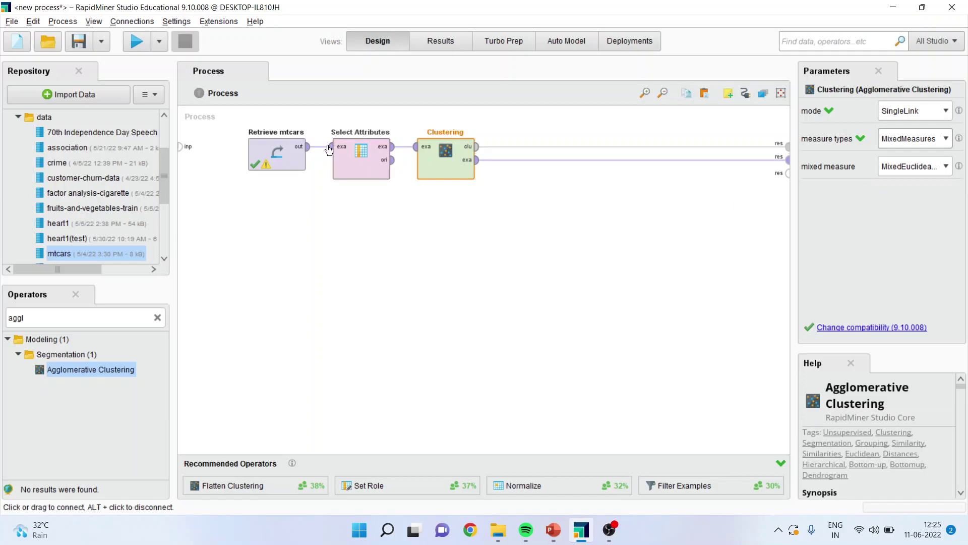
click(135, 44)
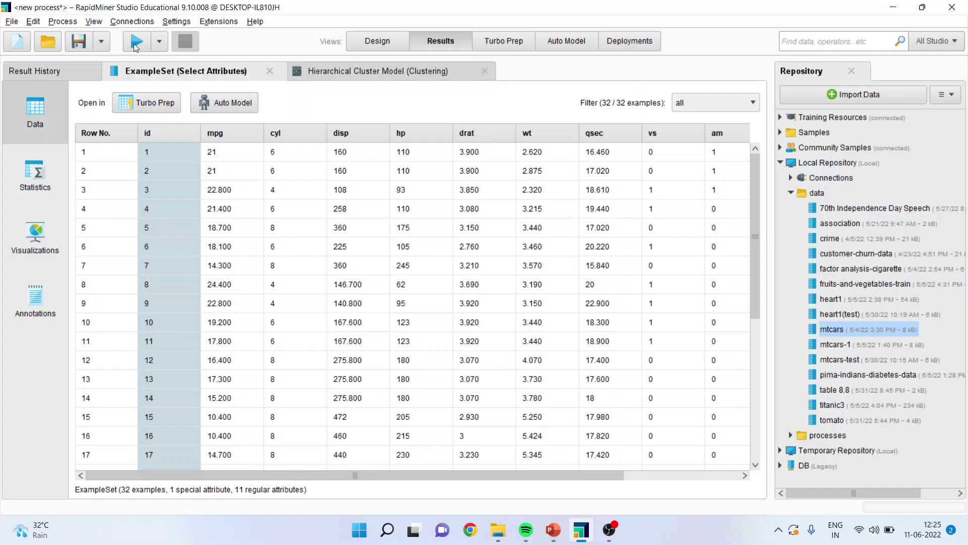
Open the Hierarchical Cluster Model result and view it as a zoomed-out node graph.
click(356, 76)
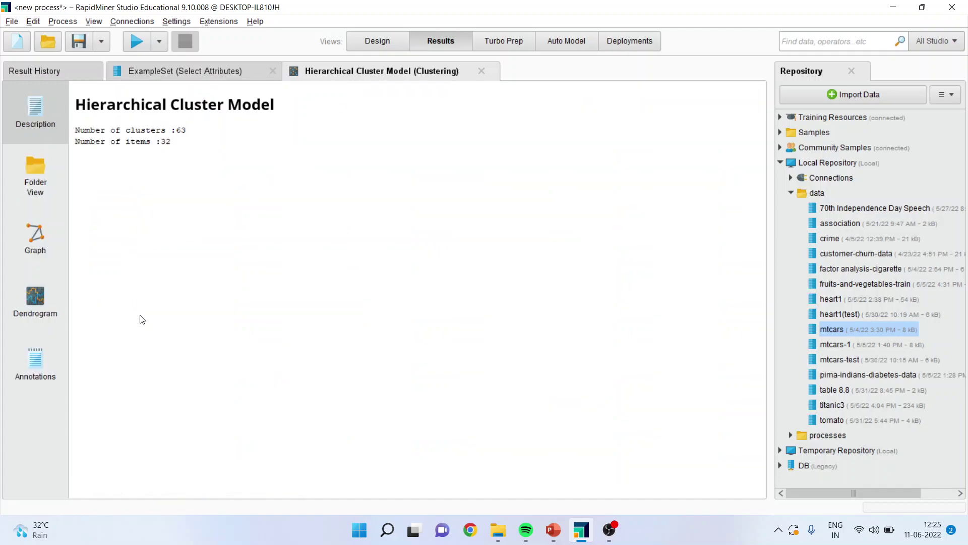
click(35, 242)
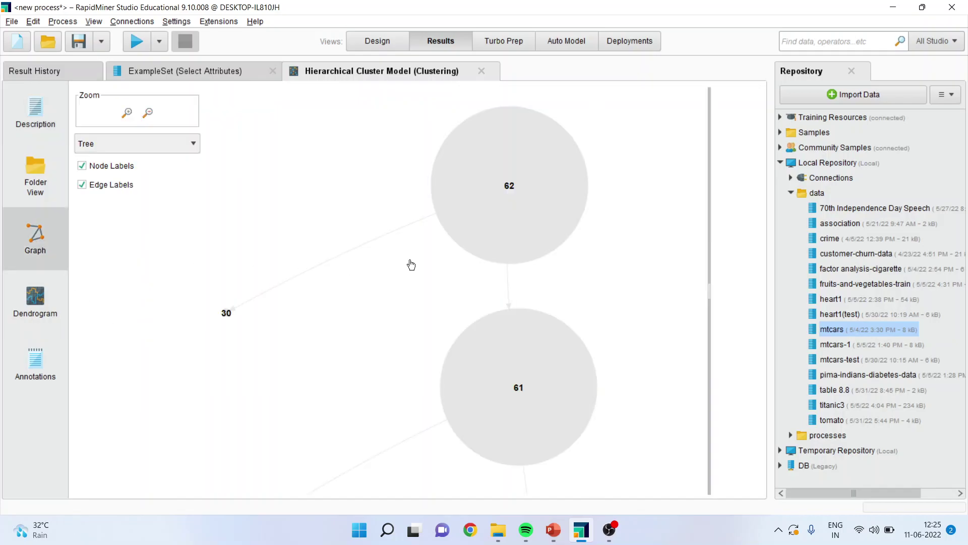
scroll(409, 262, down, 5)
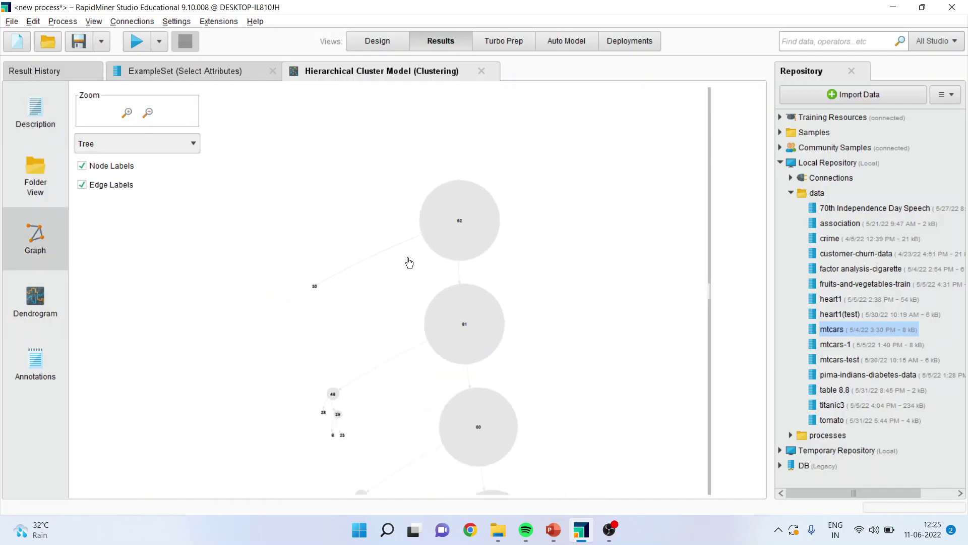
scroll(409, 262, down, 1)
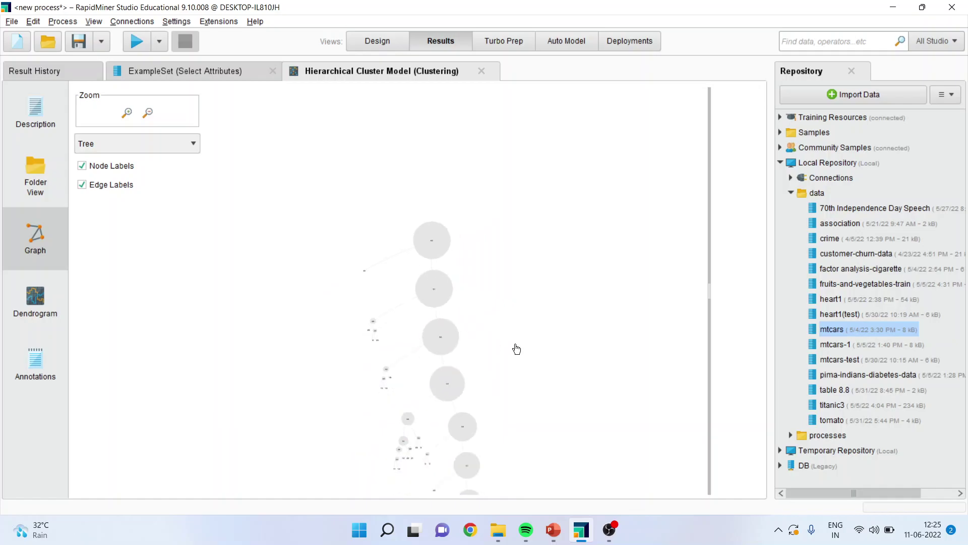
scroll(533, 347, down, 1)
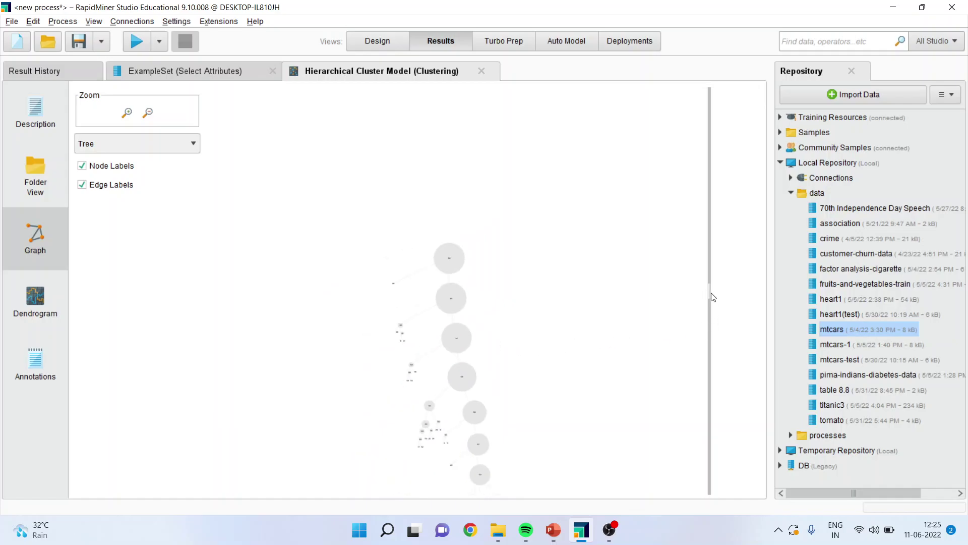
drag(563, 359, 542, 202)
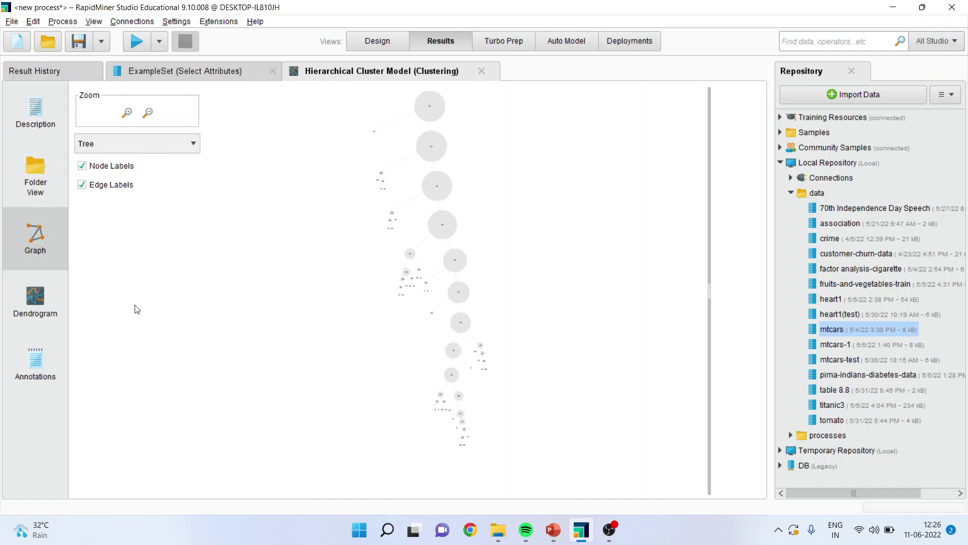
click(33, 310)
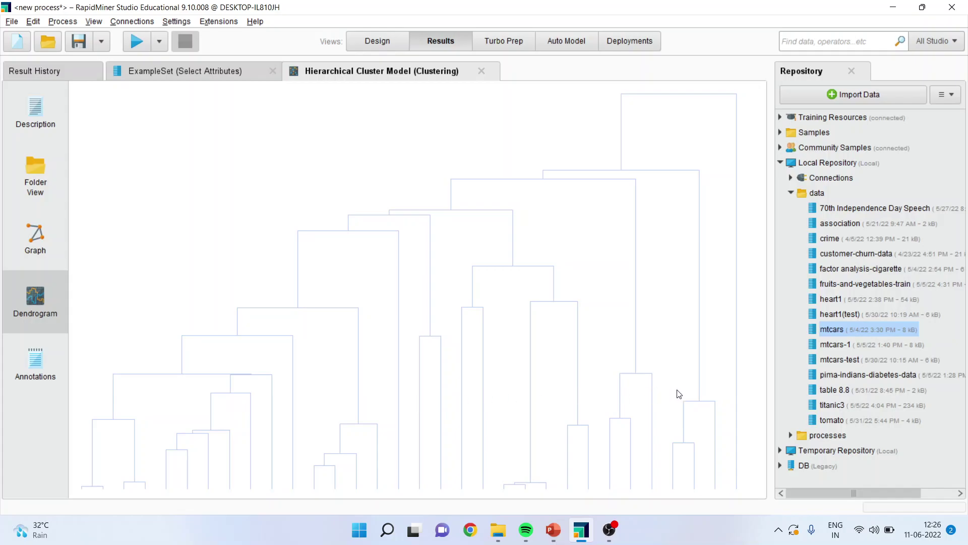
Browse node 61:31 in Folder View and dismiss the no-visualization error message.
click(37, 187)
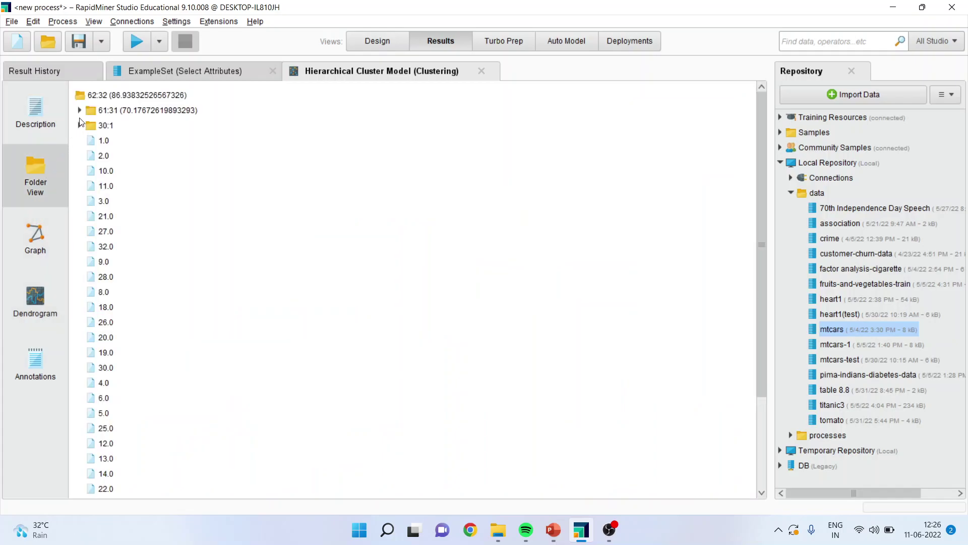
click(80, 111)
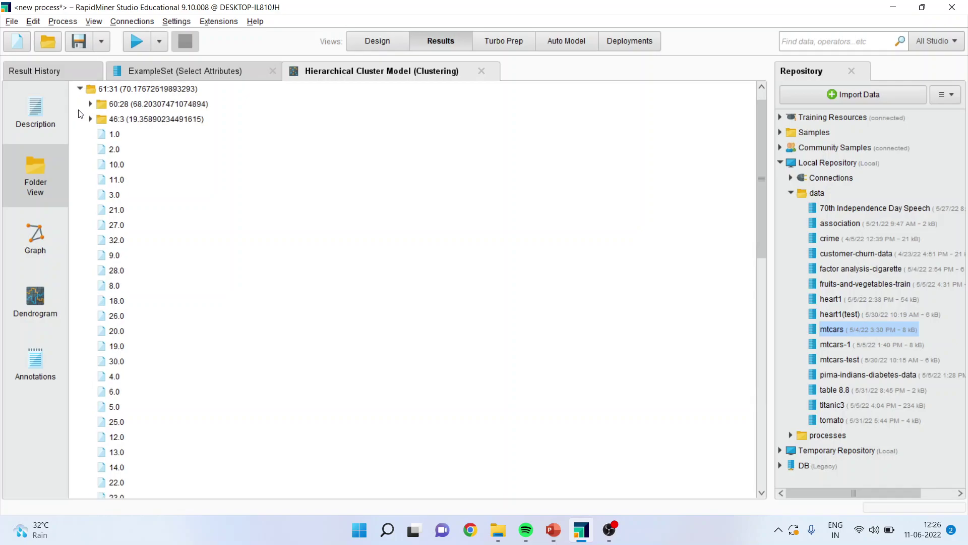
click(79, 89)
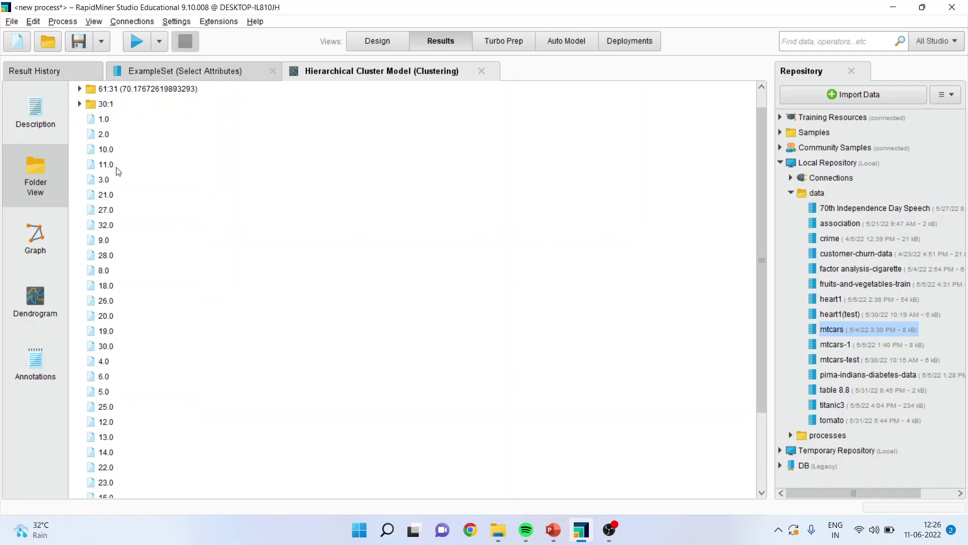
scroll(237, 266, down, 1)
scroll(237, 266, up, 2)
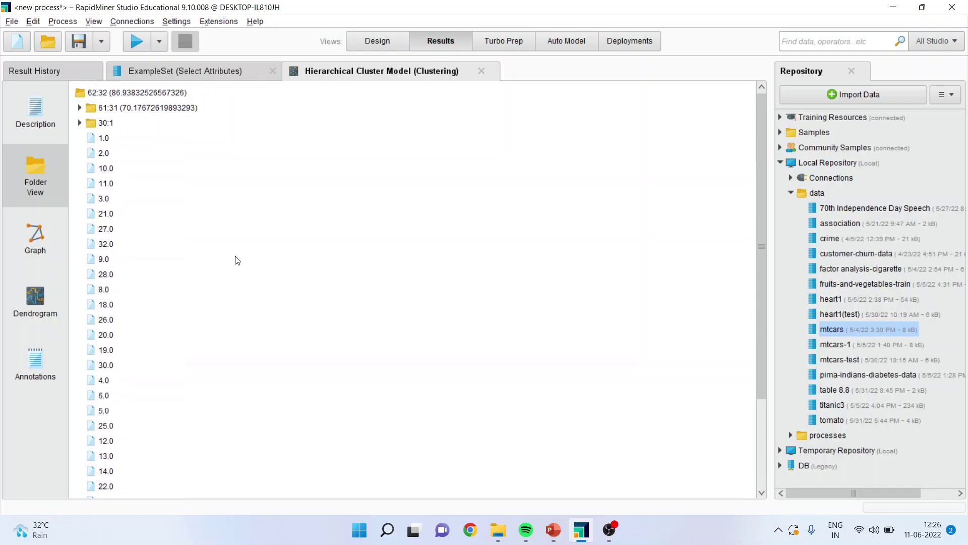
click(79, 111)
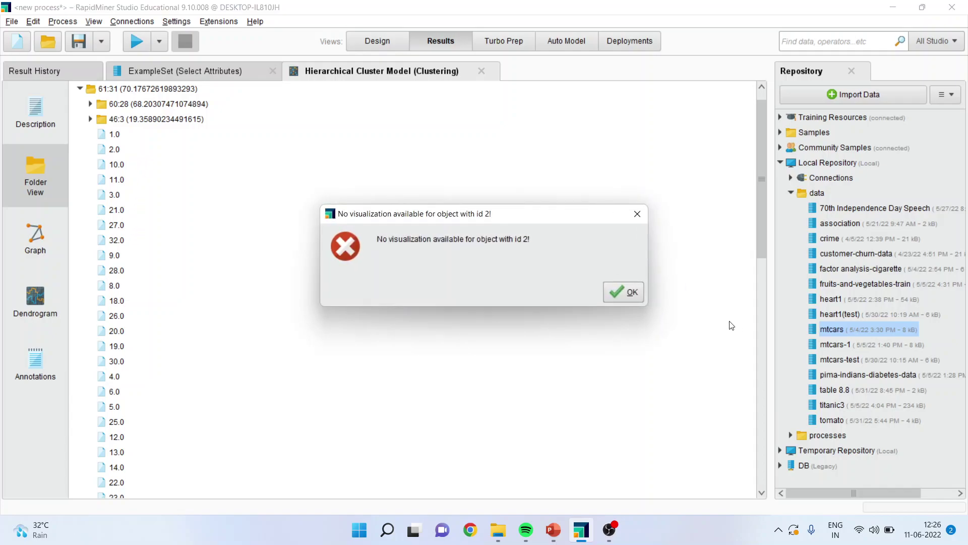
click(628, 292)
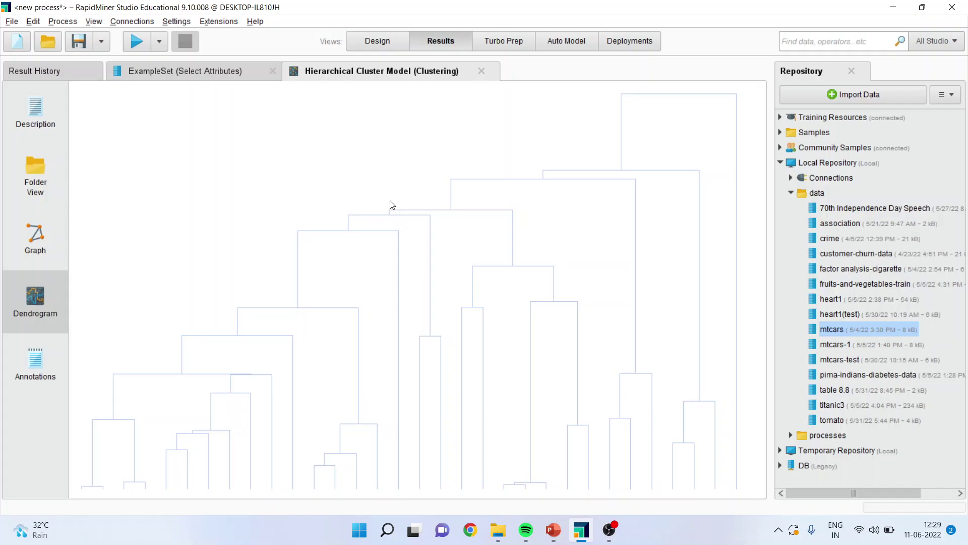
Back in Design, search 'flatte' and place Flatten Clustering after the Clustering operator.
click(381, 40)
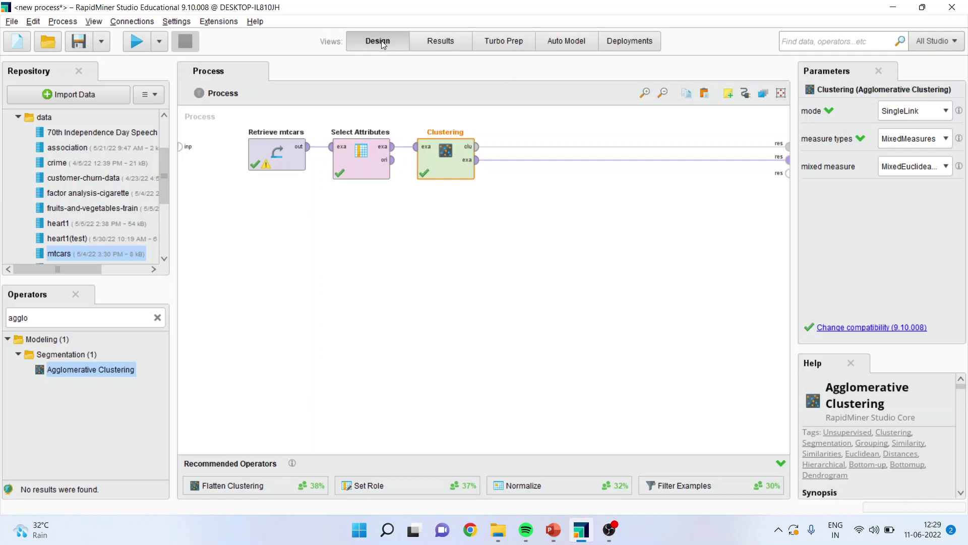
double_click(62, 318)
text(flatte)
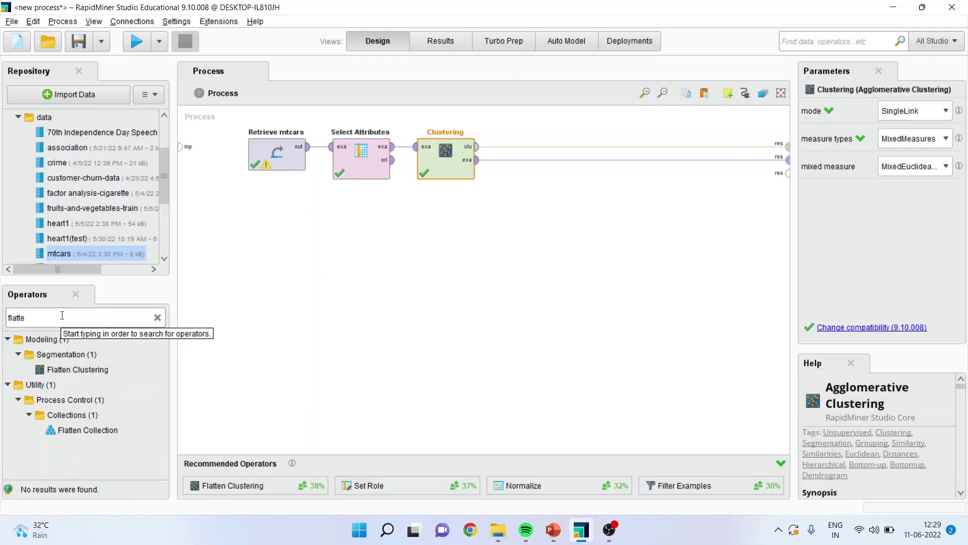
drag(77, 369, 561, 151)
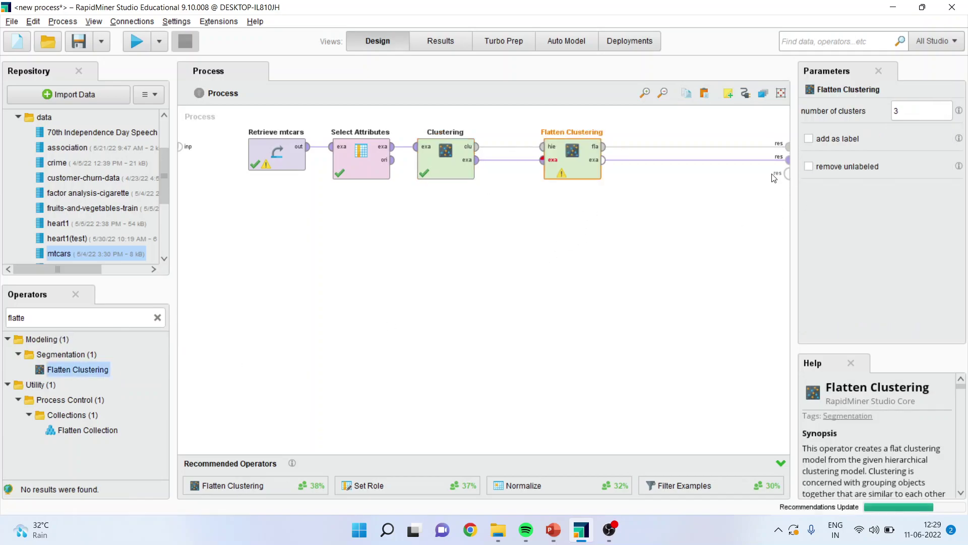
Rewire clu→hie, exa→exa and fla→res, then run the process.
alt+click(631, 159)
alt+click(696, 146)
click(477, 147)
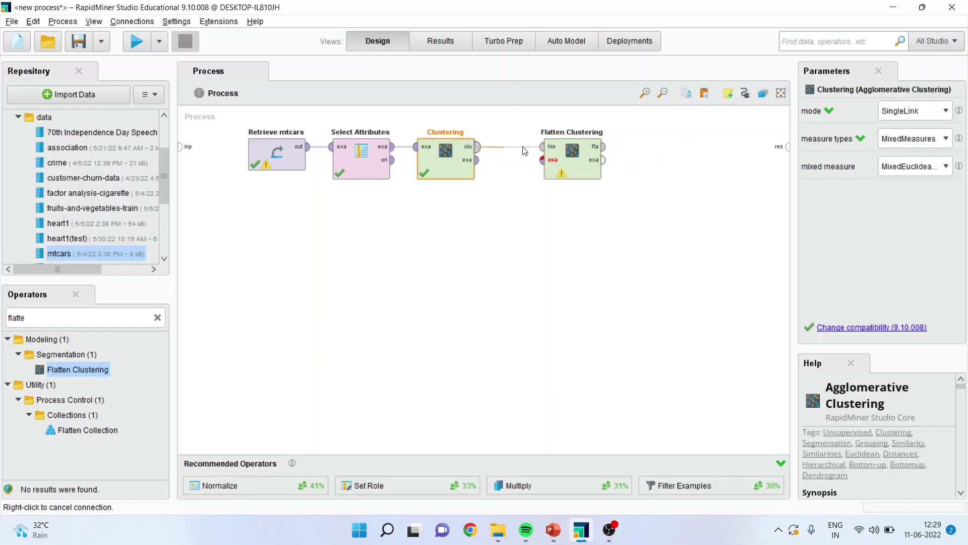
click(547, 151)
click(477, 159)
click(543, 160)
click(604, 147)
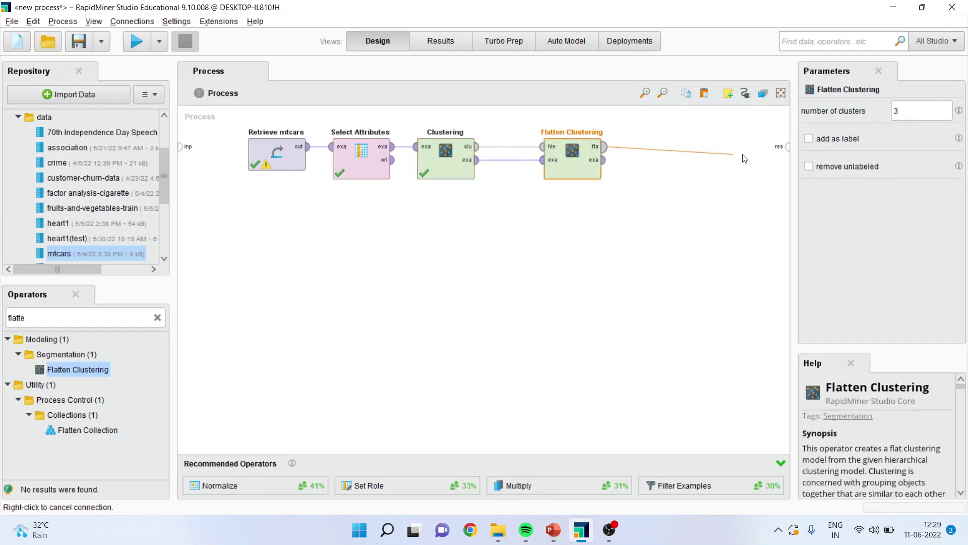
click(786, 146)
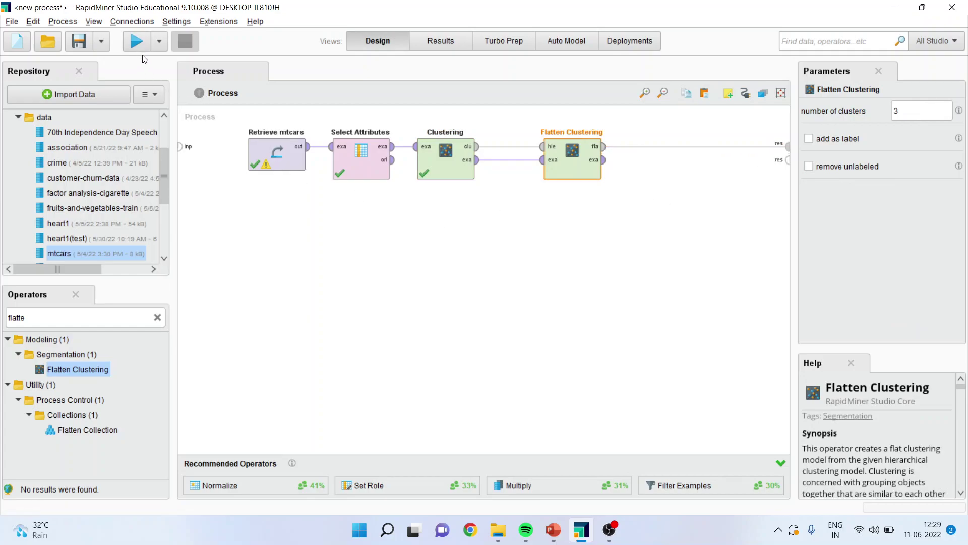
click(137, 43)
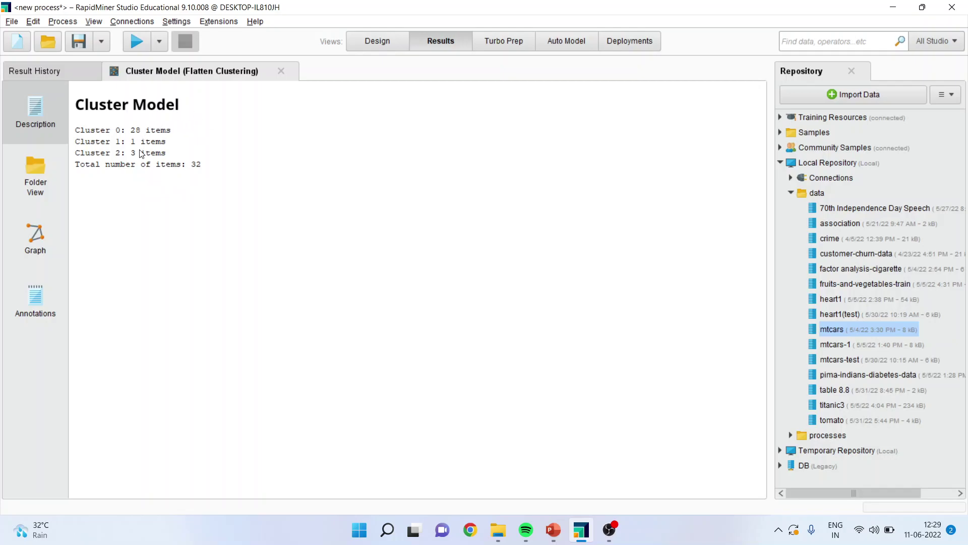
Turn on 'add as label' for Flatten Clustering and return to the results.
click(385, 43)
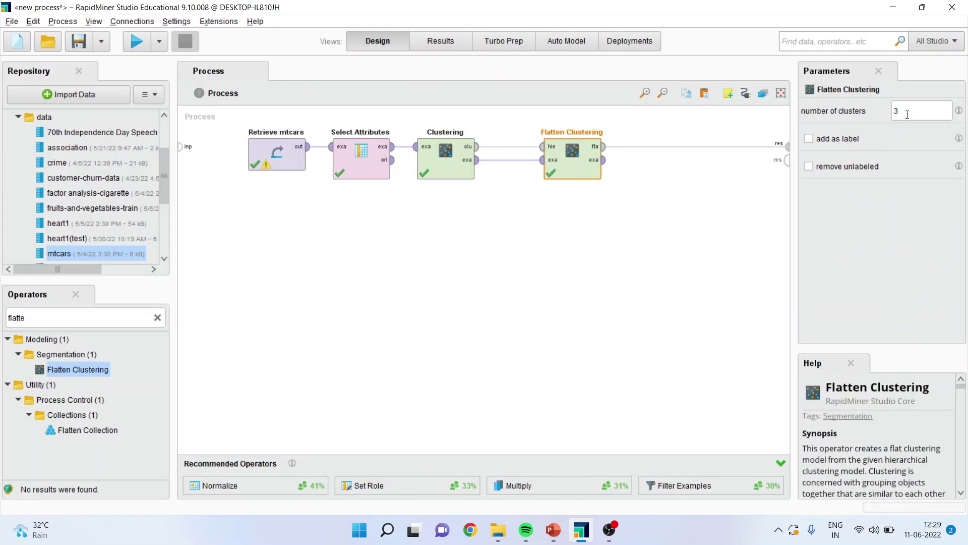
click(809, 138)
click(434, 40)
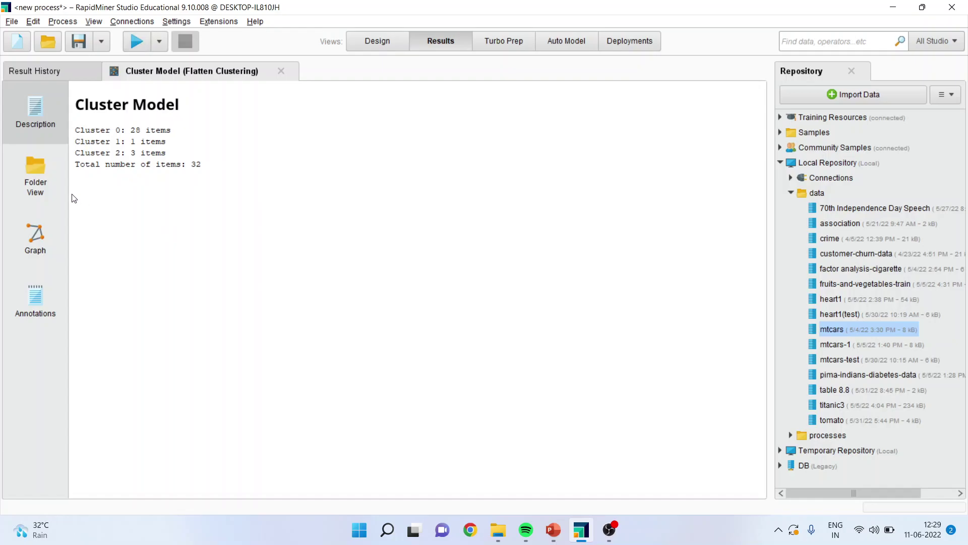
Inspect cluster_0, cluster_1 and cluster_2 in Folder View, then view the flat clusters as a graph.
click(42, 180)
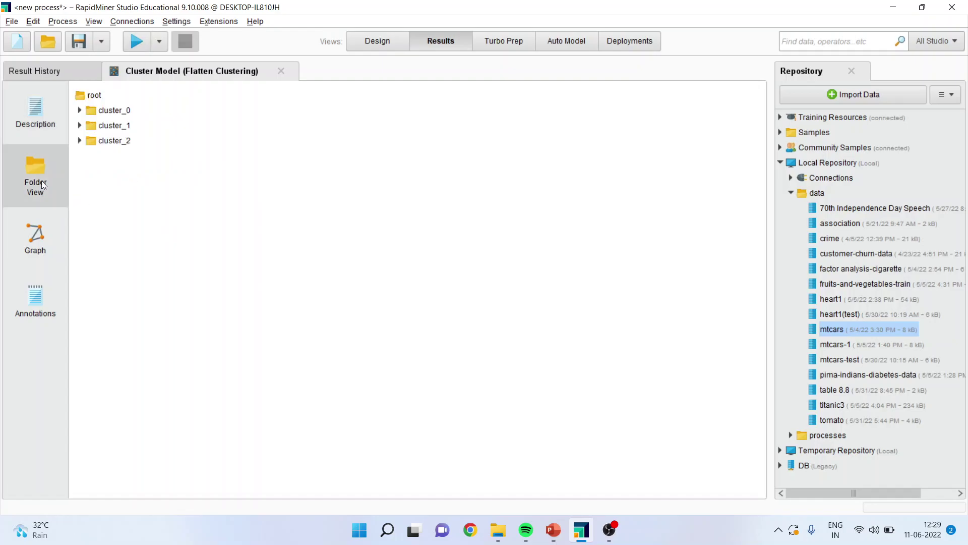
click(80, 110)
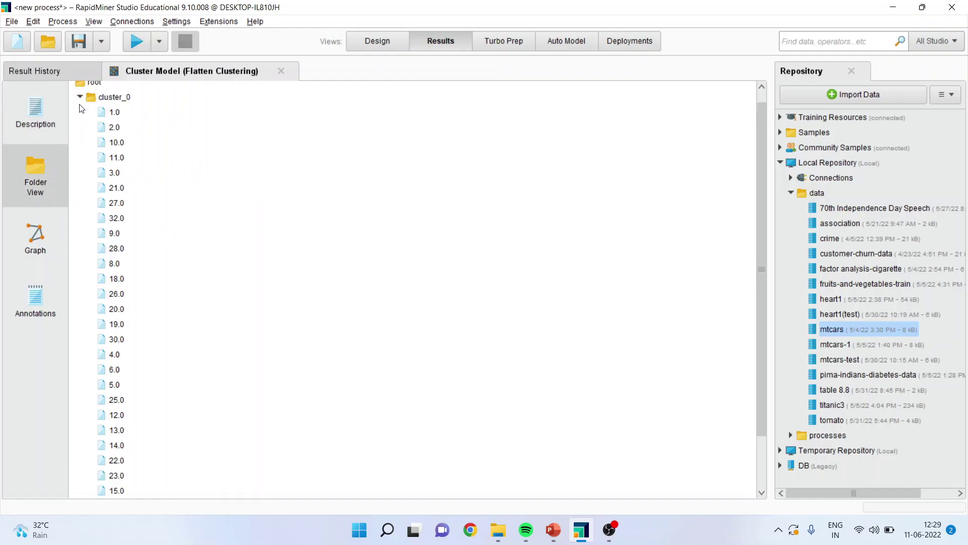
click(79, 97)
click(80, 125)
click(80, 126)
click(80, 141)
click(79, 141)
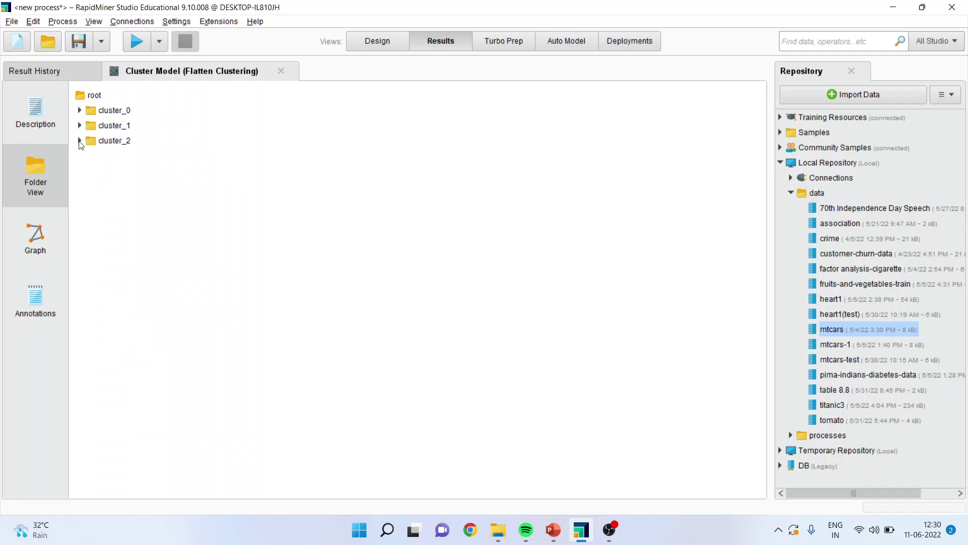
click(43, 250)
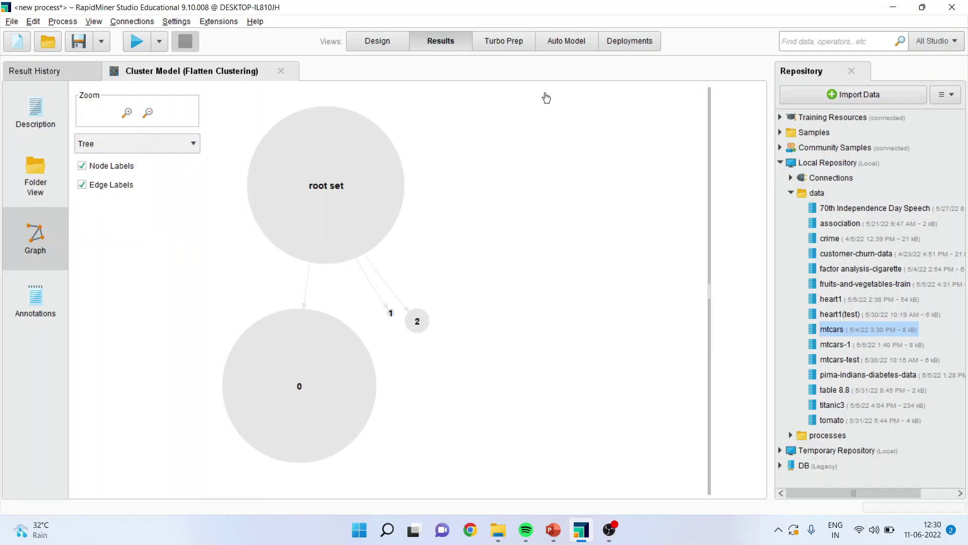
Start the naive bayes PowerPoint slide show from slide 4, the Thank You slide.
click(389, 43)
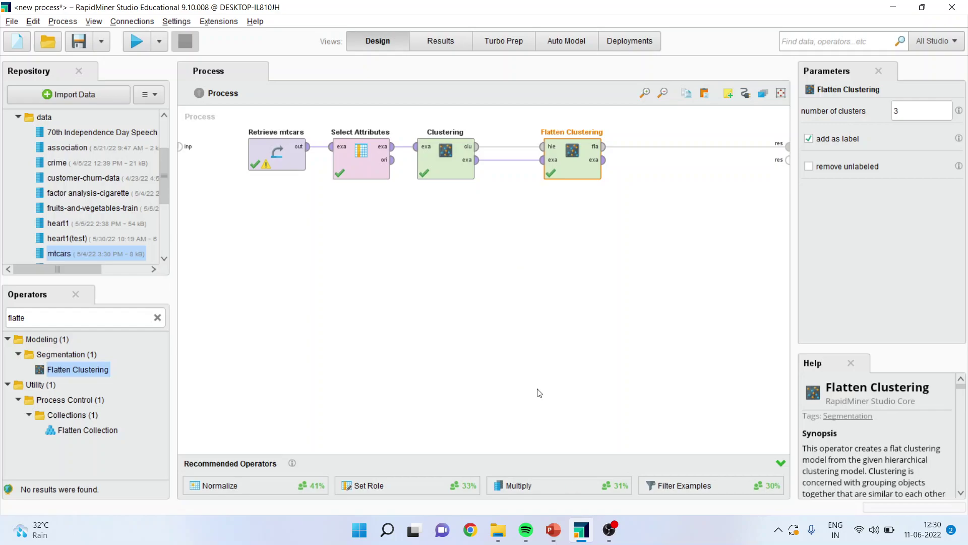
click(550, 529)
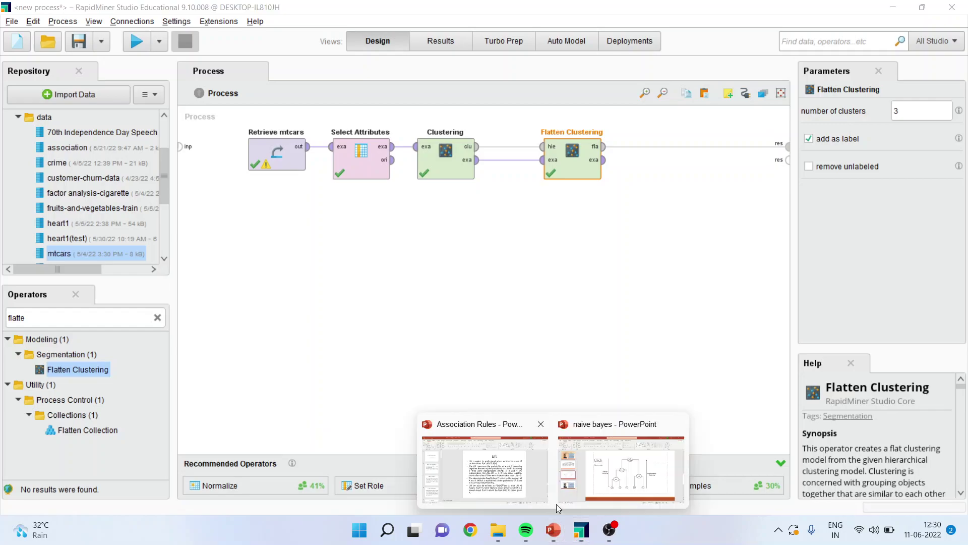
click(600, 472)
click(126, 394)
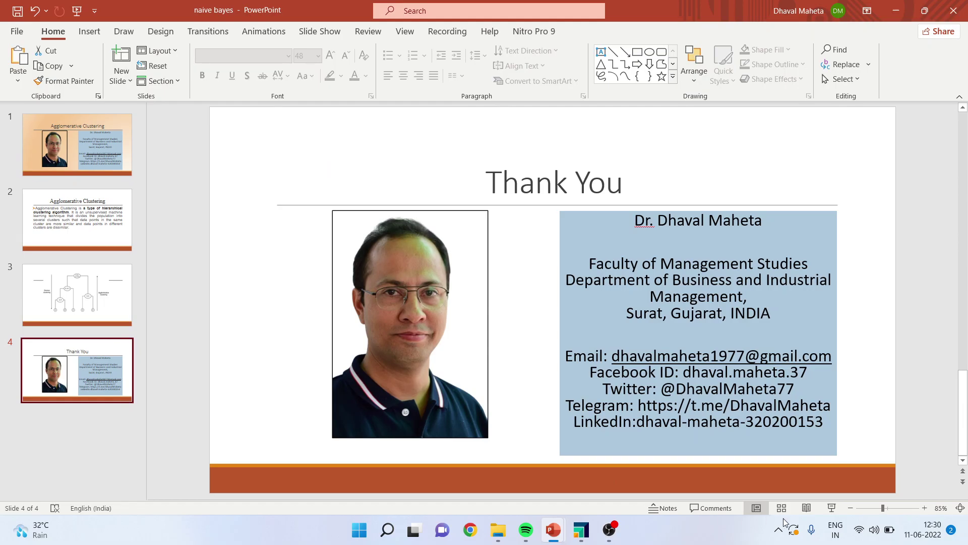
click(832, 508)
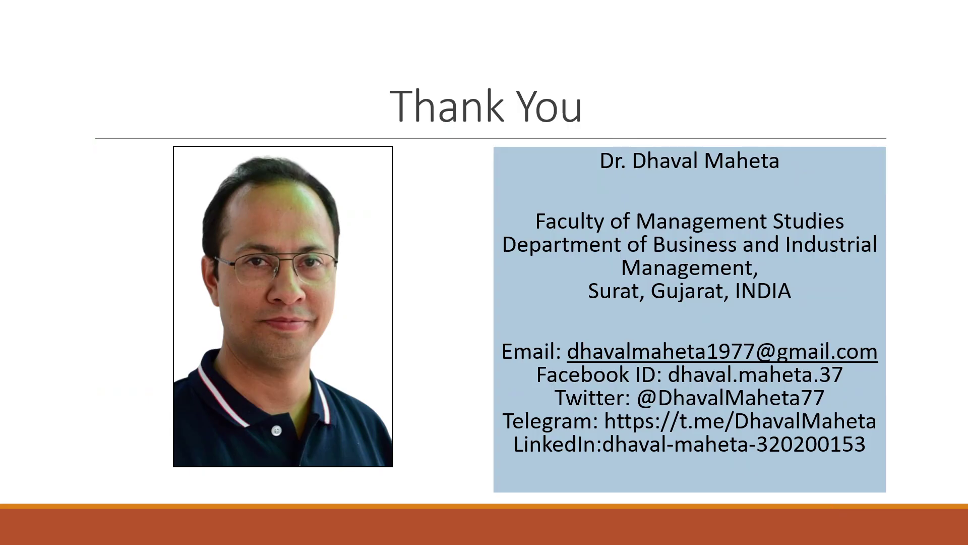